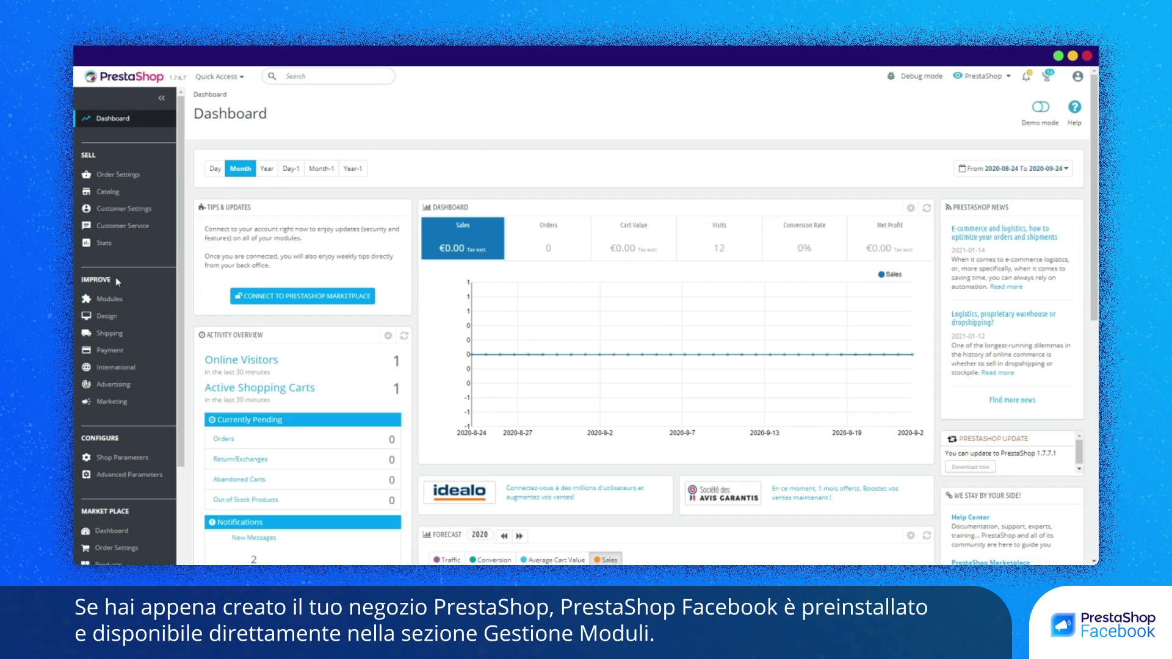
Step: Find the PS Facebook module in the Modules catalog
left_click(138, 301)
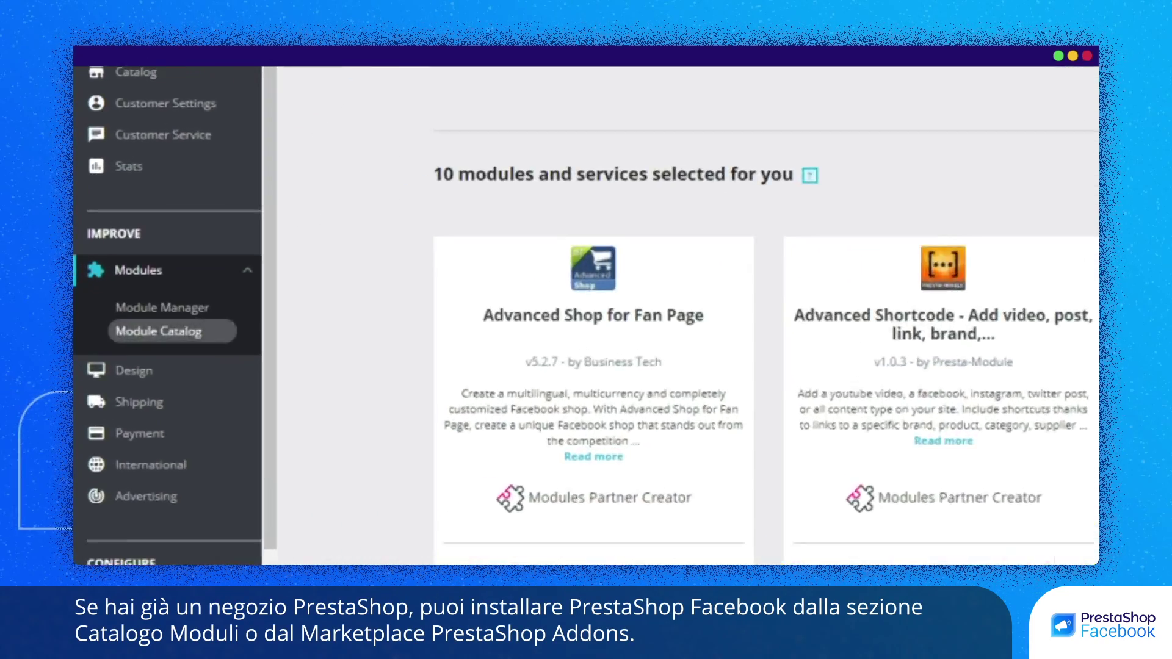
scroll(763, 366, "down", 5)
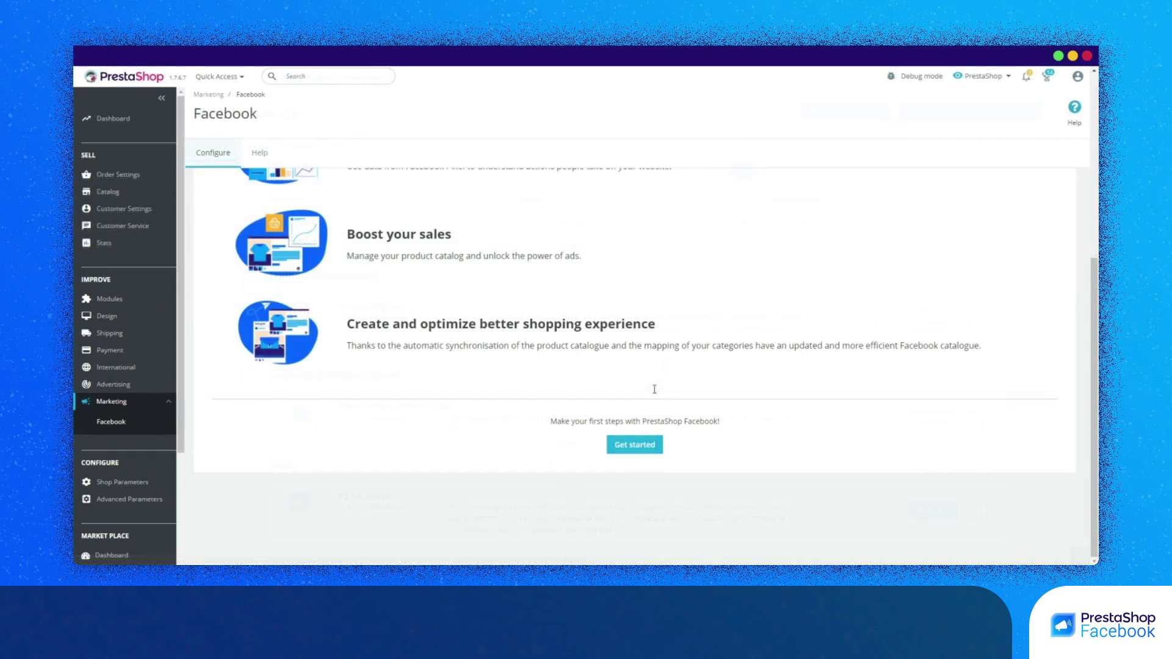
Step: Launch the PS Facebook setup with Get started on the Marketing > Facebook page
scroll(656, 394, "up", 5)
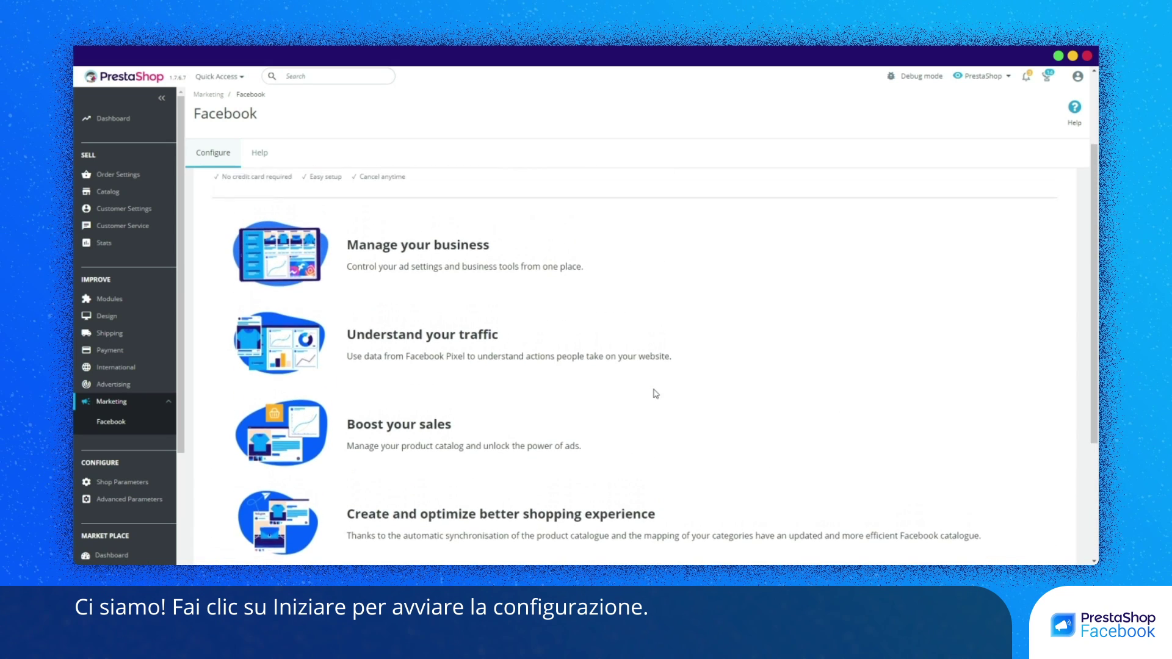
scroll(656, 394, "up", 2)
left_click(248, 275)
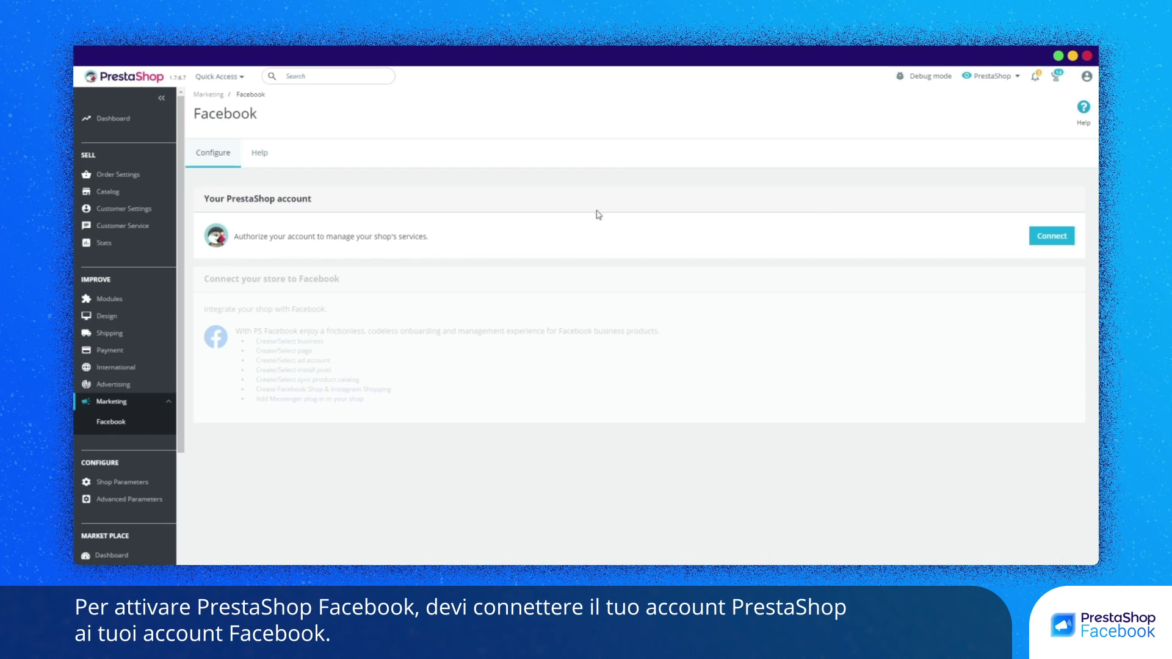
Step: Connect a PrestaShop account from the 'Your PrestaShop account' section
left_click(1035, 241)
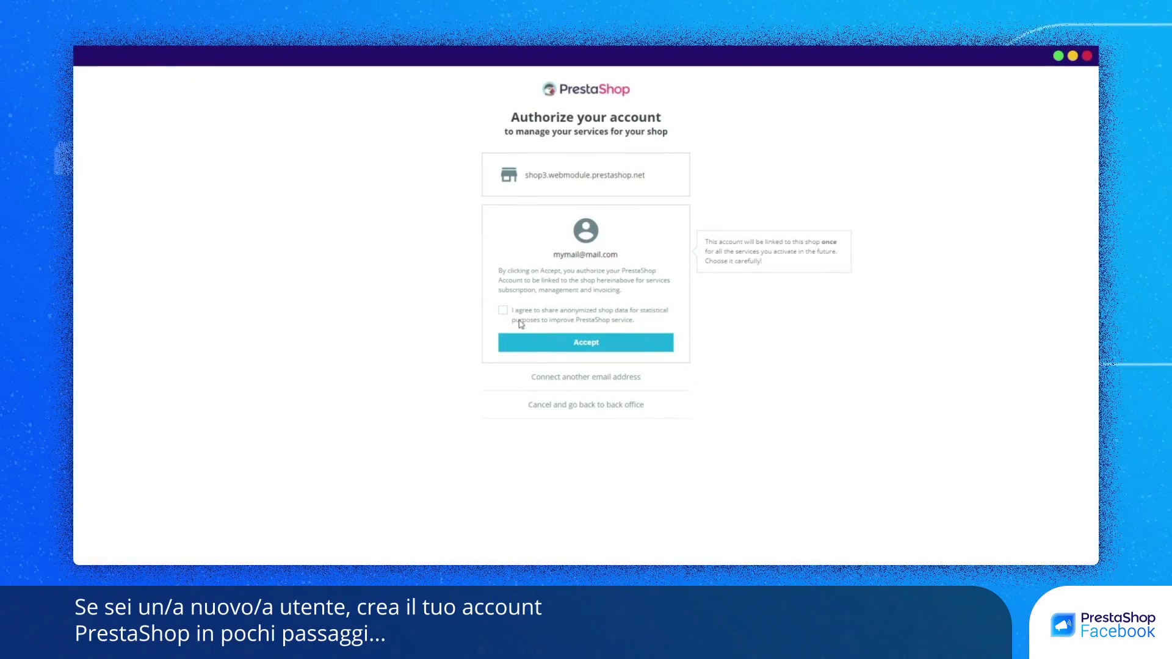
Step: Agree to anonymized data sharing, enter the account password, and create the PrestaShop account
left_click(503, 312)
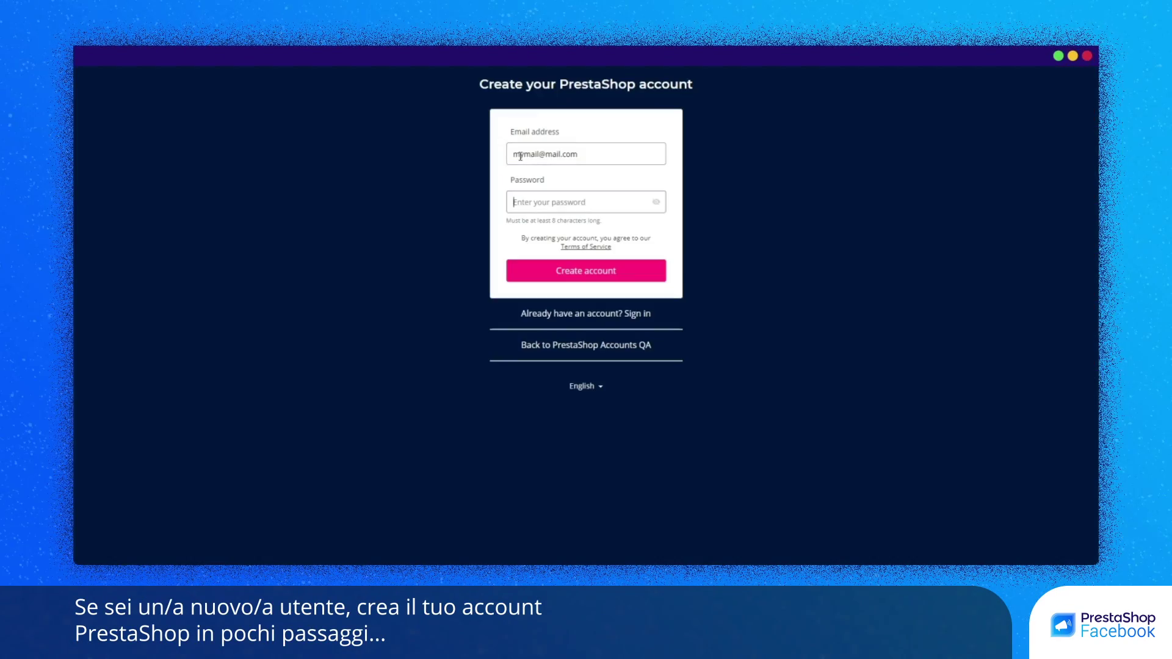
type("•••••••••")
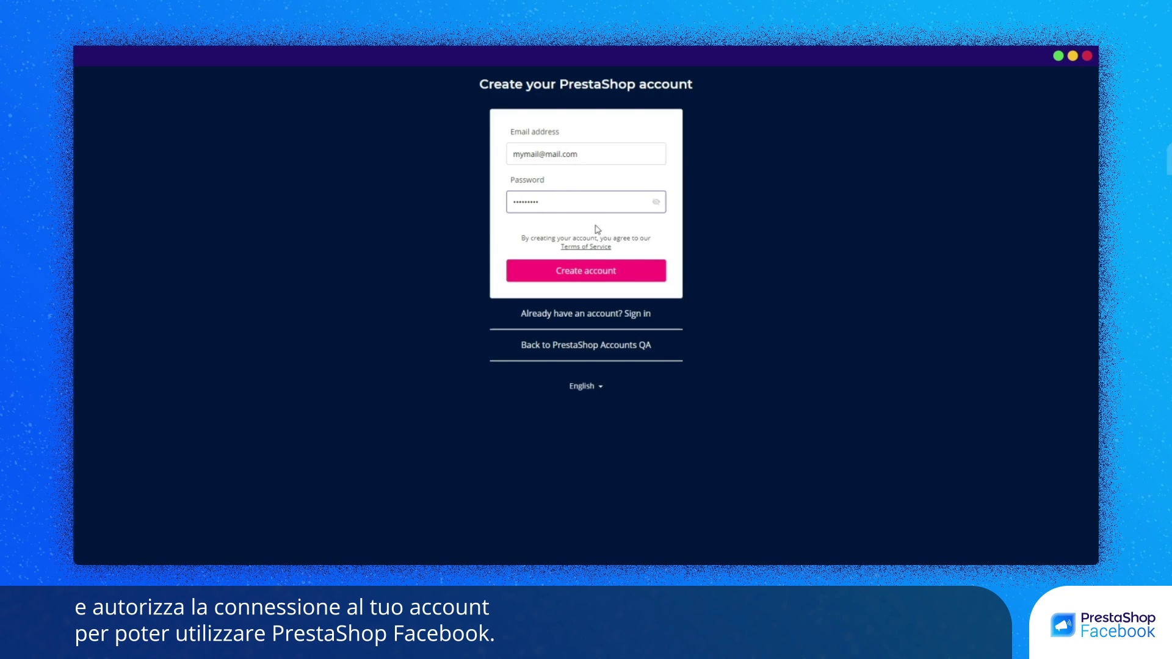
left_click(582, 272)
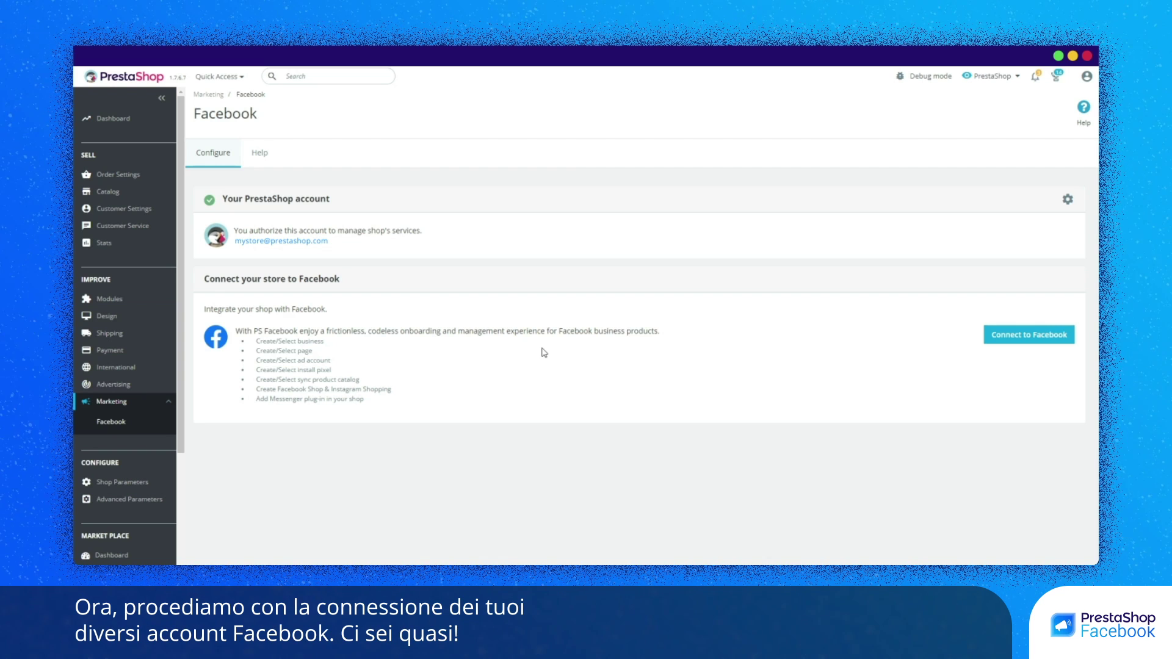
Step: Connect to Facebook, keeping the previously linked settings and accepting the requested permissions
left_click(1060, 333)
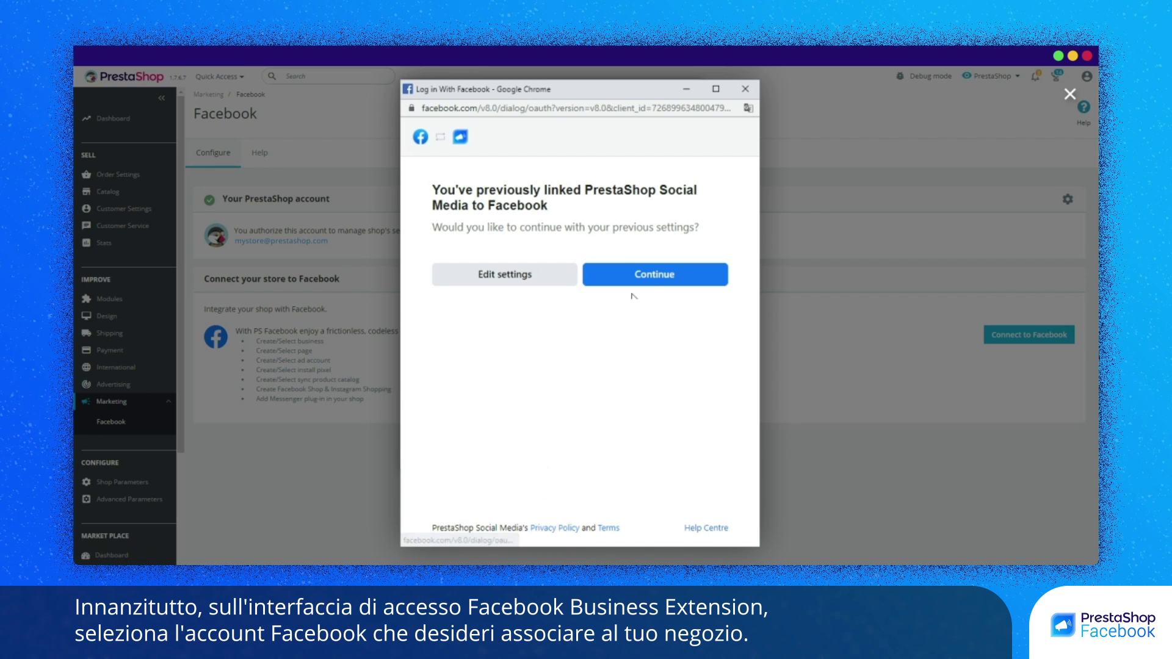
left_click(651, 279)
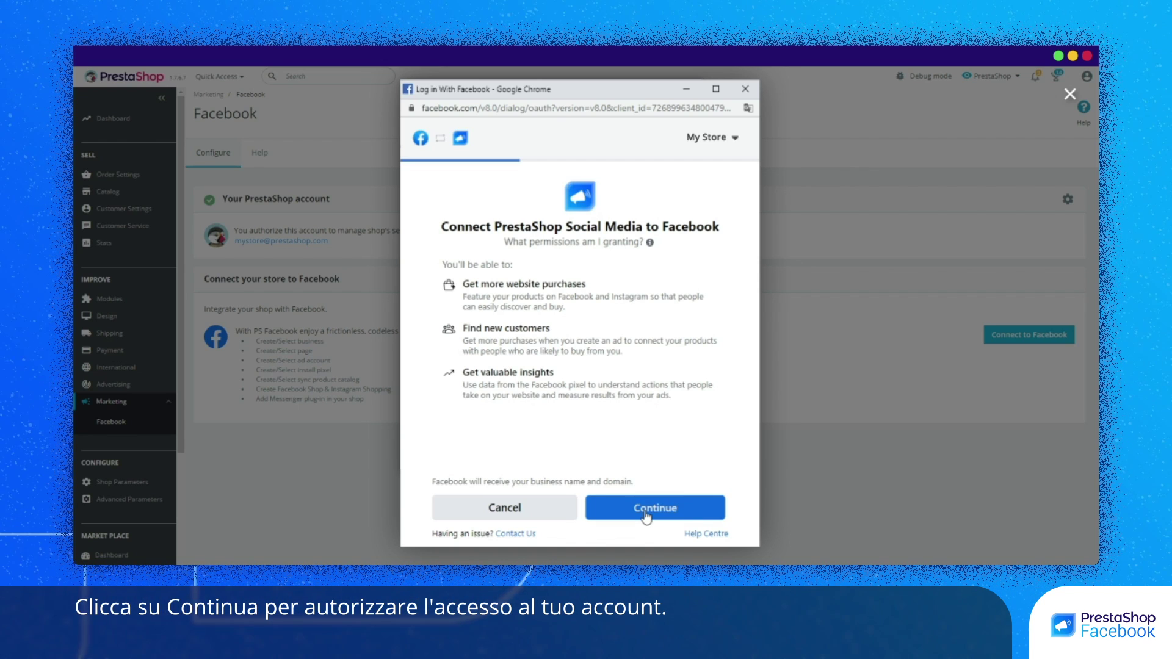
left_click(647, 516)
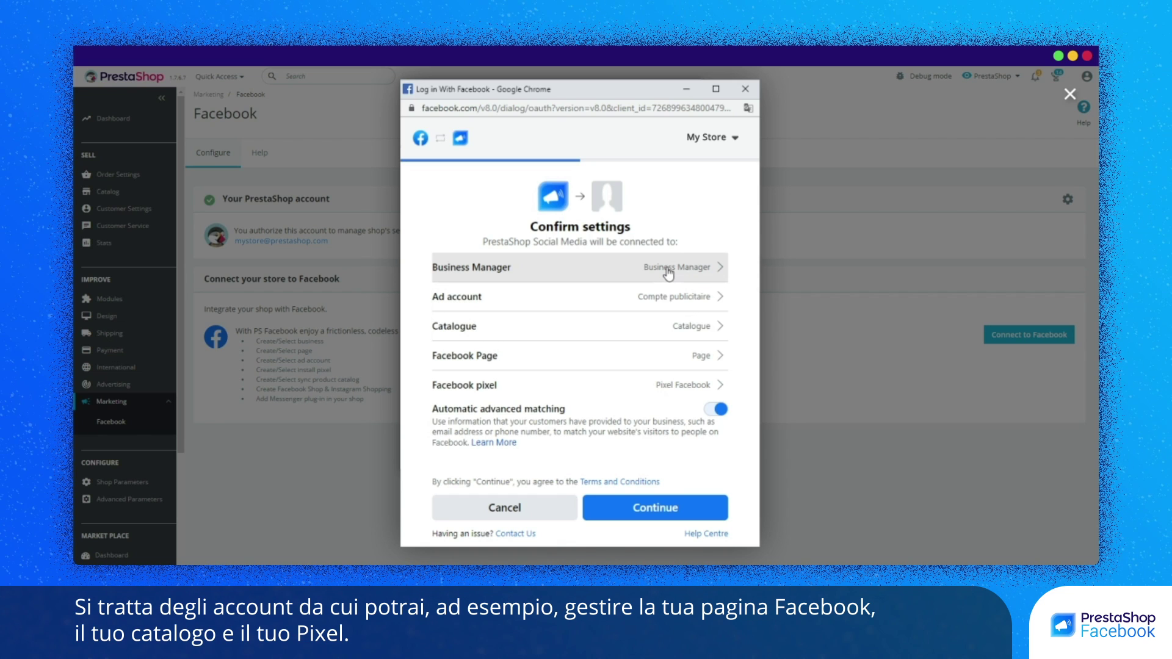
Step: Select 'Business Manager' as the business account and 'Page' as the Facebook Page
left_click(668, 275)
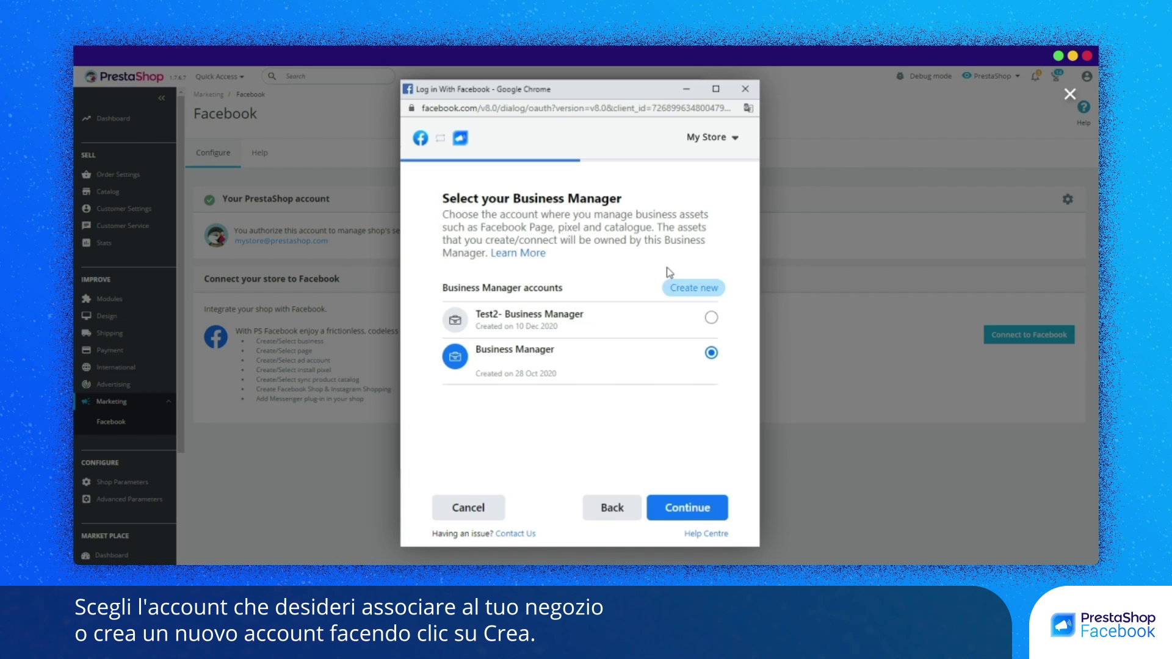
left_click(688, 510)
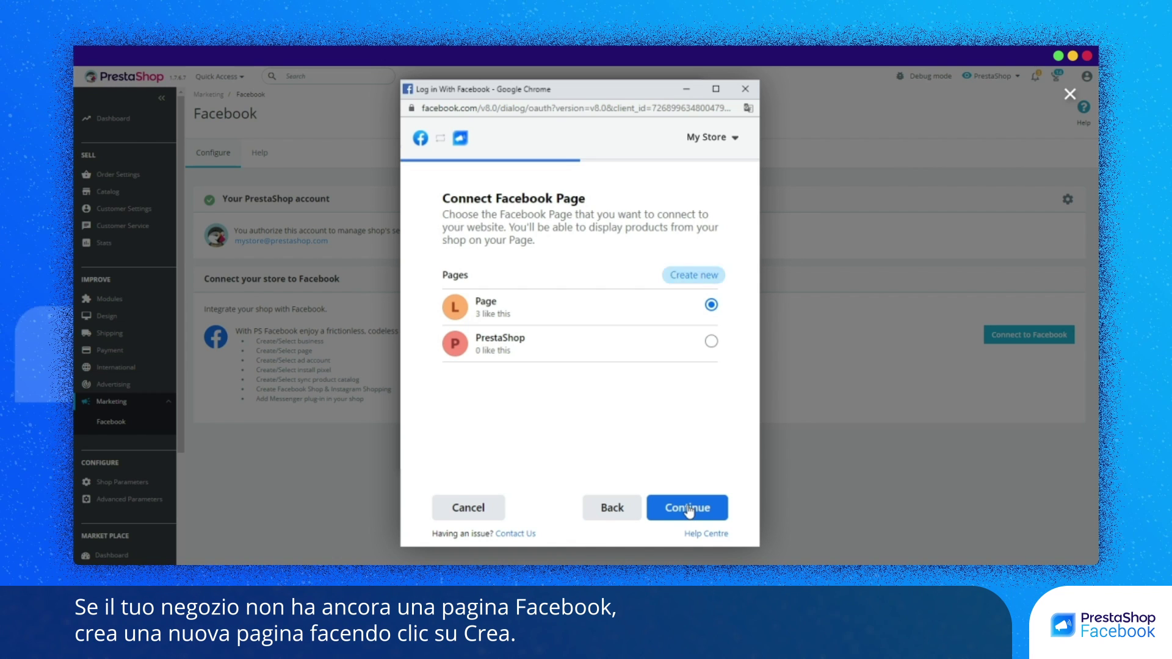
left_click(688, 508)
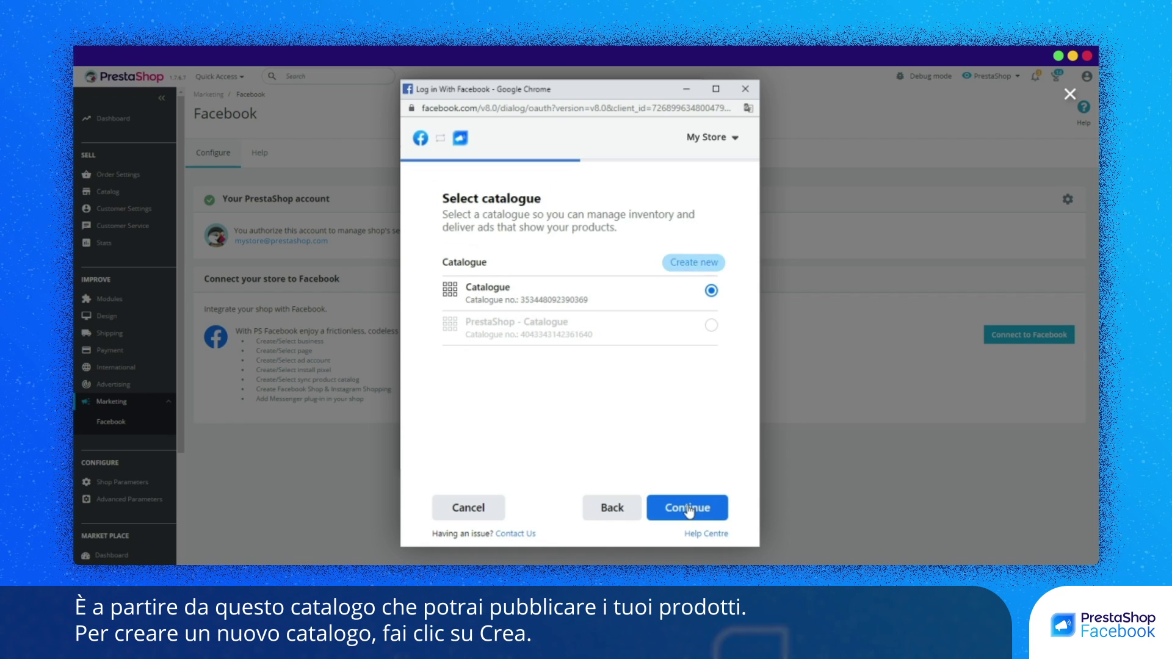
Step: Keep 'Catalogue' and the 'Compte publicitaire' ad account, and choose 'Pixel Facebook' as the pixel
left_click(689, 510)
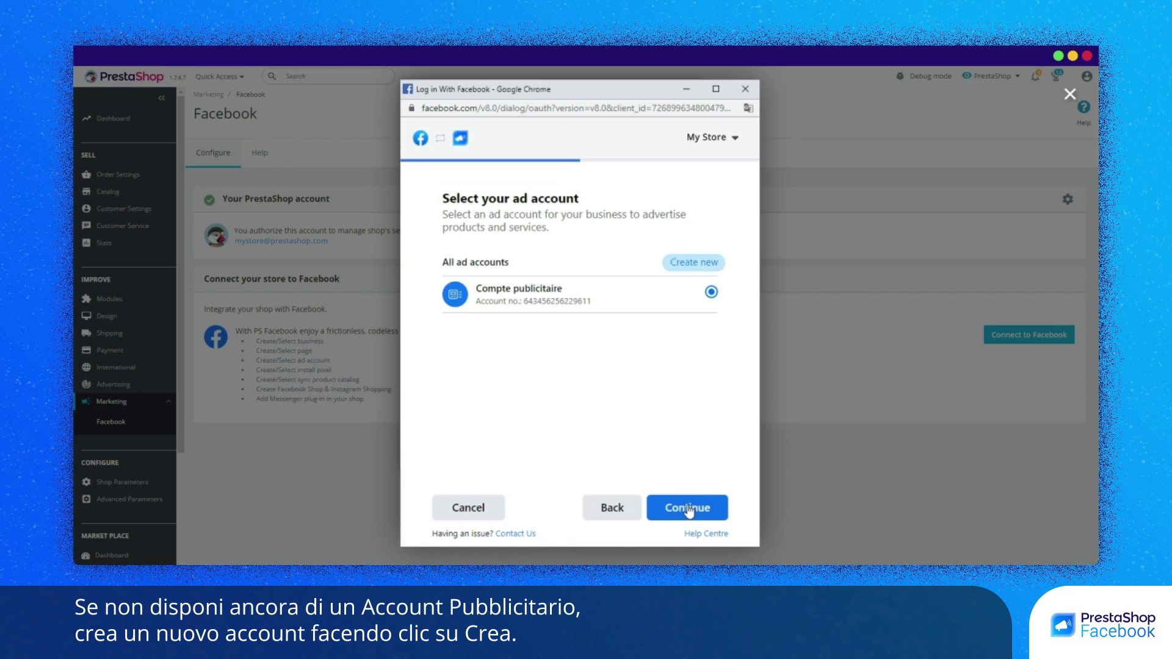
left_click(688, 510)
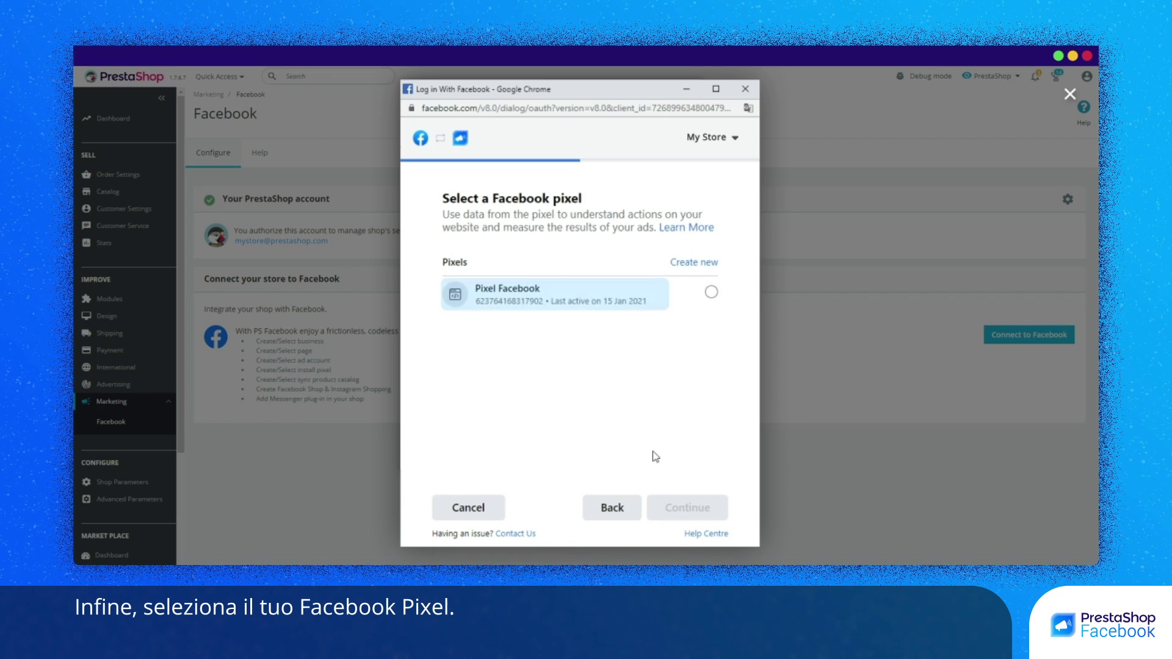
left_click(633, 304)
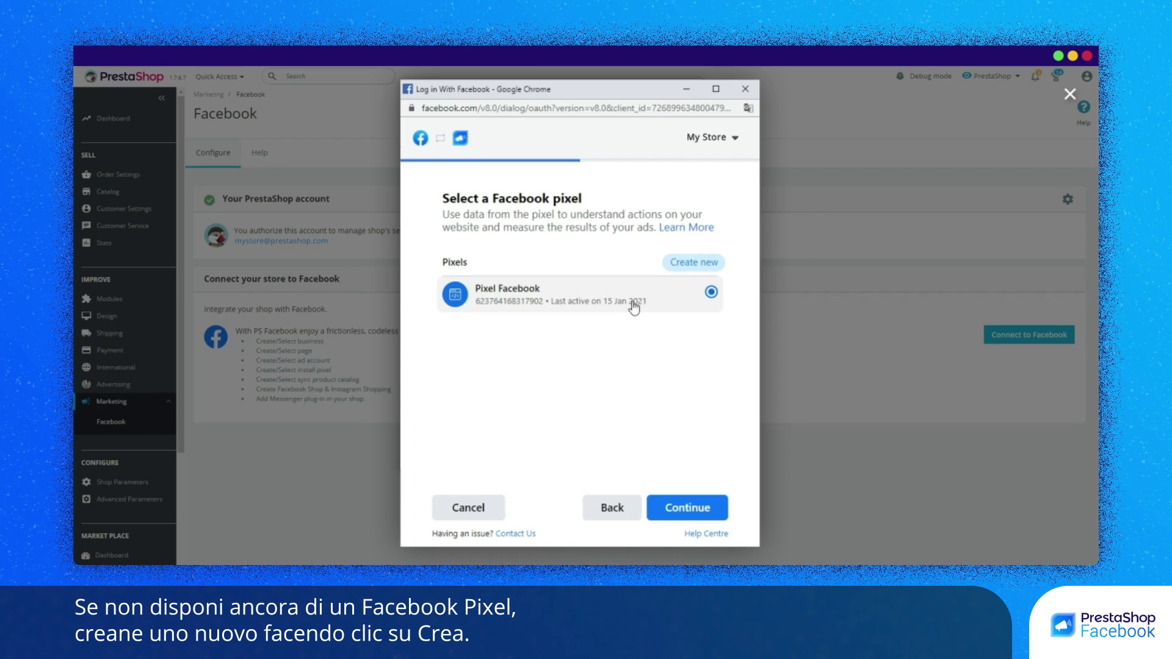
left_click(694, 508)
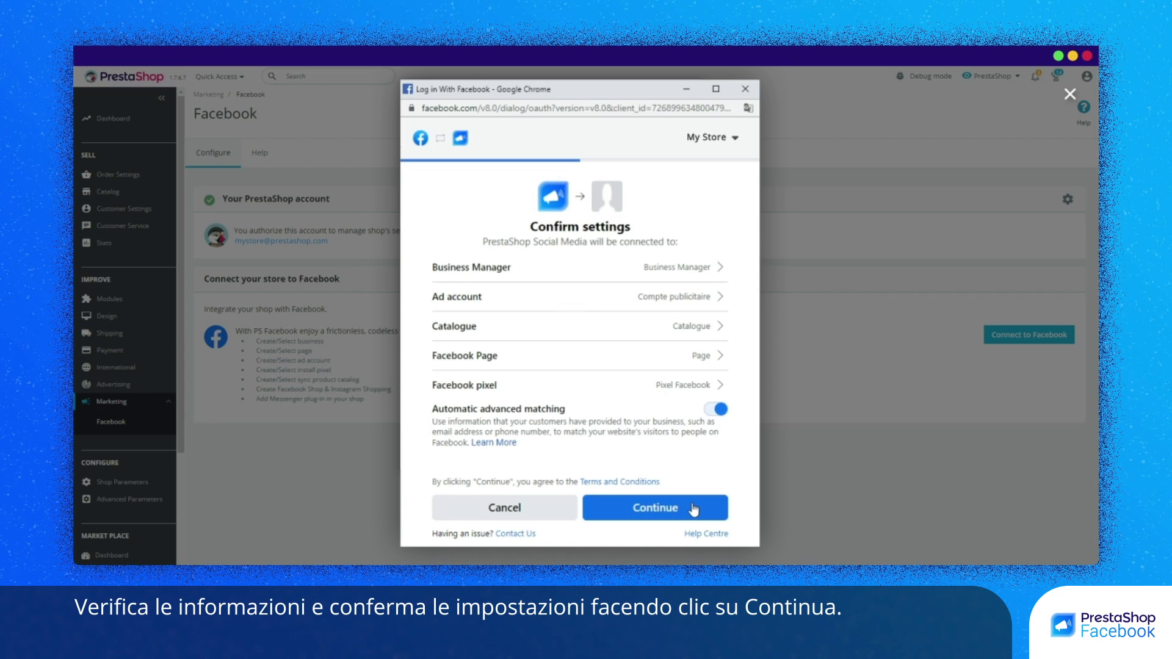
Step: Confirm the settings and permissions, then finish with Done to activate catalog sharing
left_click(694, 508)
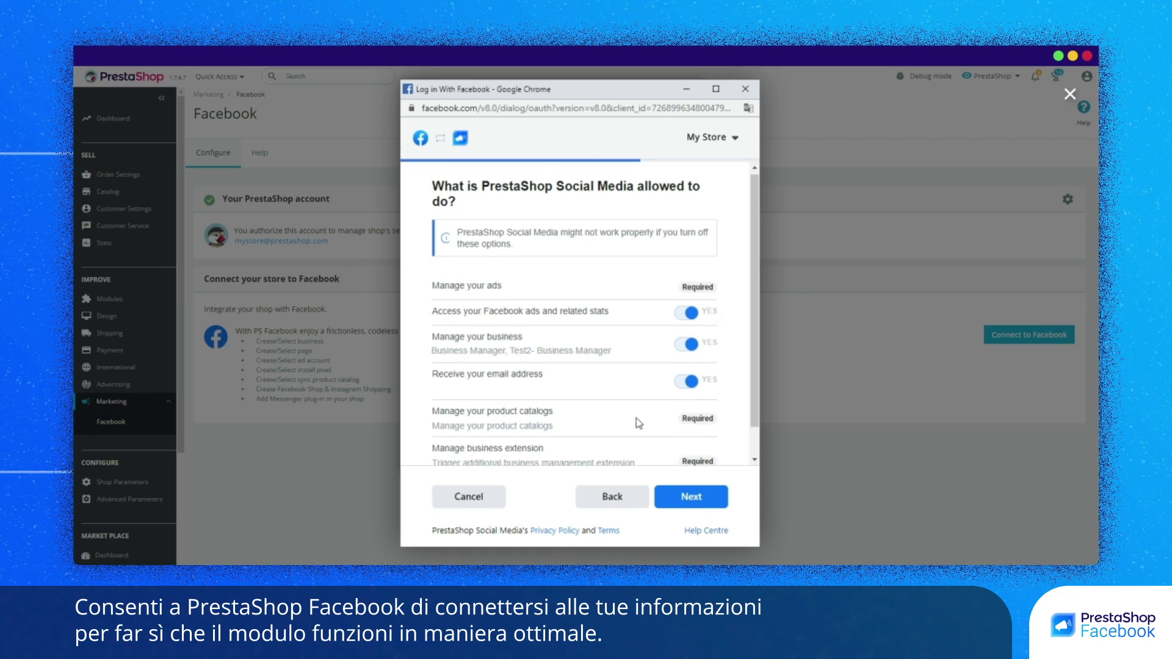
scroll(639, 423, "down", 1)
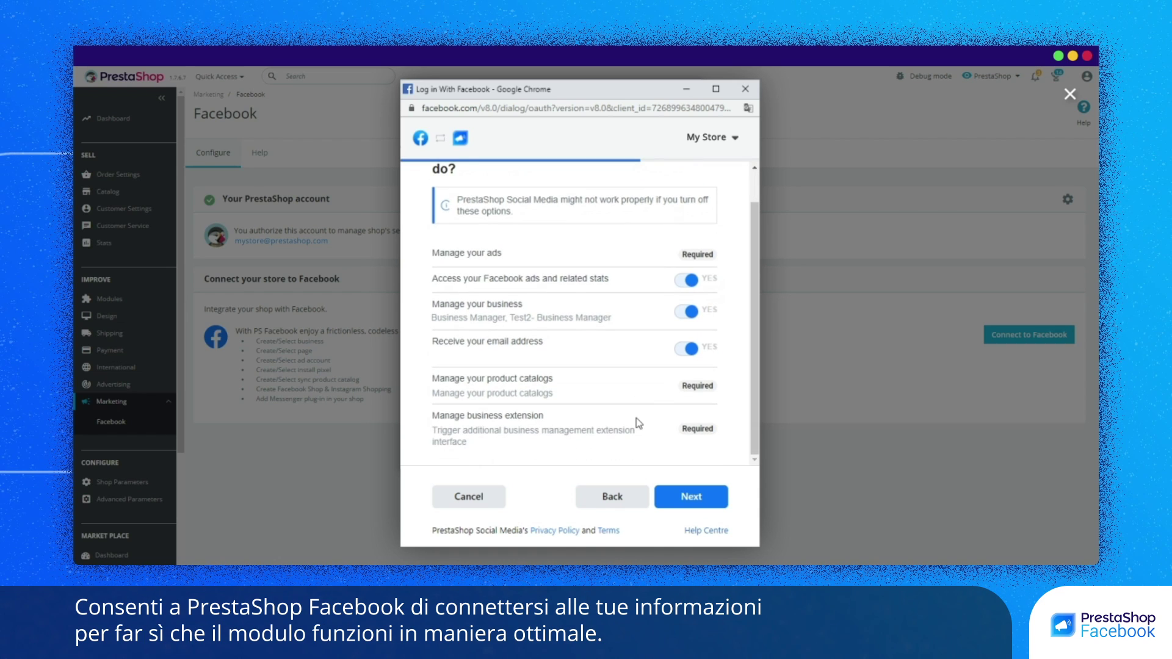
left_click(692, 499)
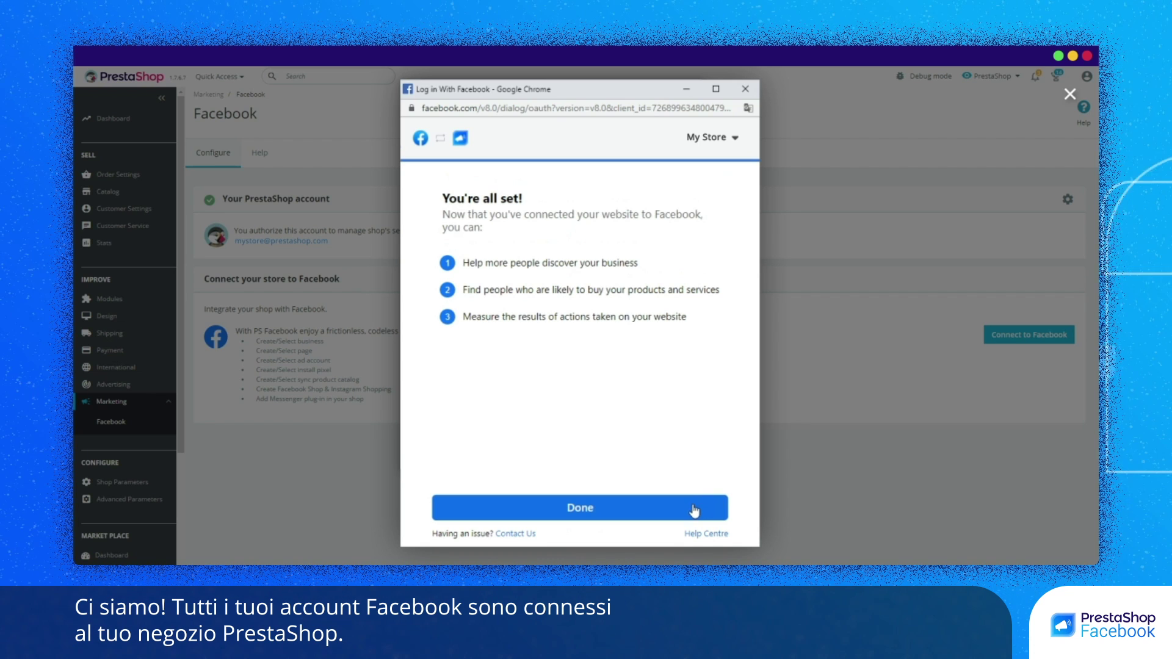
left_click(694, 510)
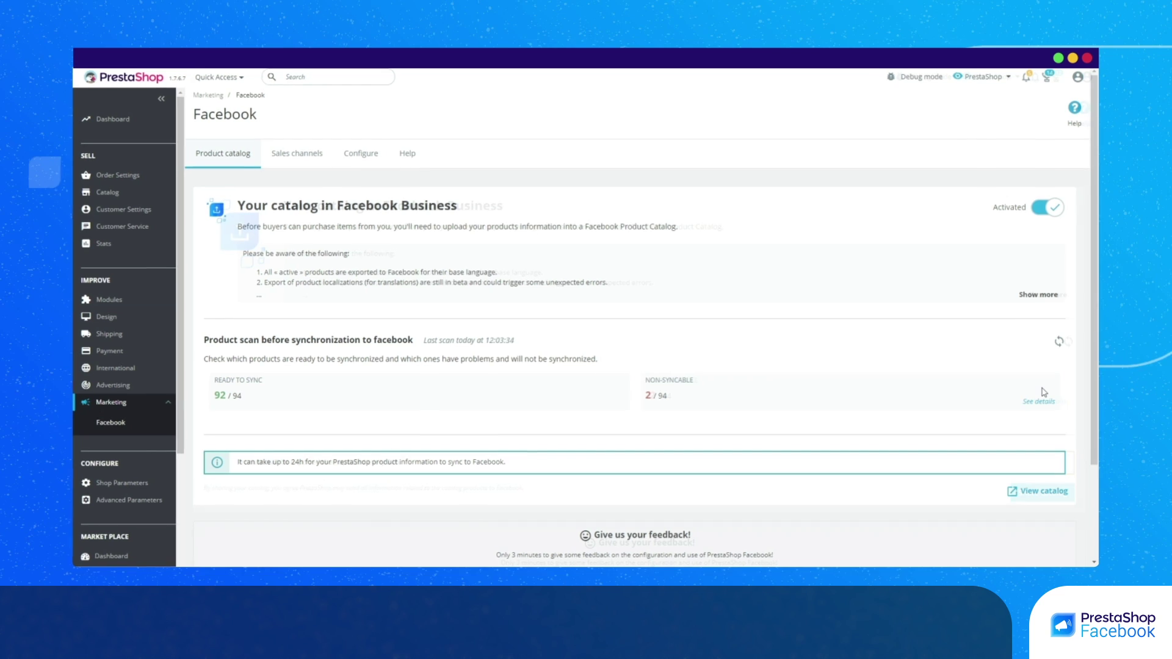
Step: Open the synced catalogue on Facebook via 'View catalog' after reviewing 92 of 94 products ready
left_click(1043, 492)
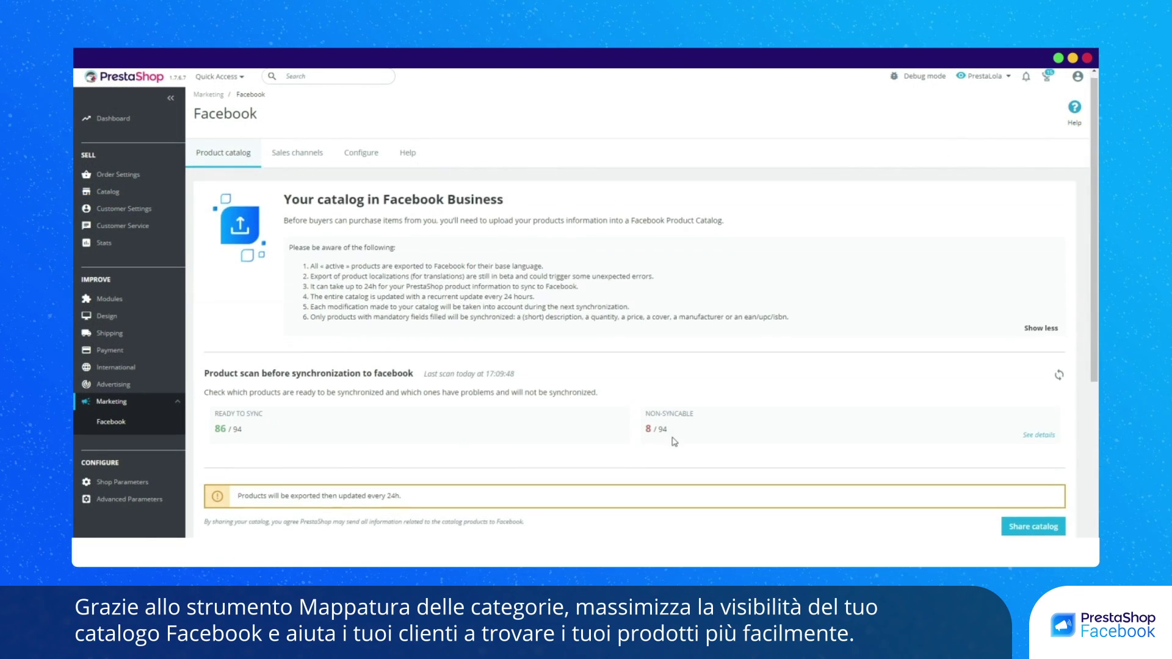
Step: Scroll down the Product catalog tab to the 'Enhance your catalog' section
scroll(674, 441, "down", 1)
scroll(674, 442, "down", 2)
scroll(674, 442, "down", 3)
scroll(674, 441, "down", 1)
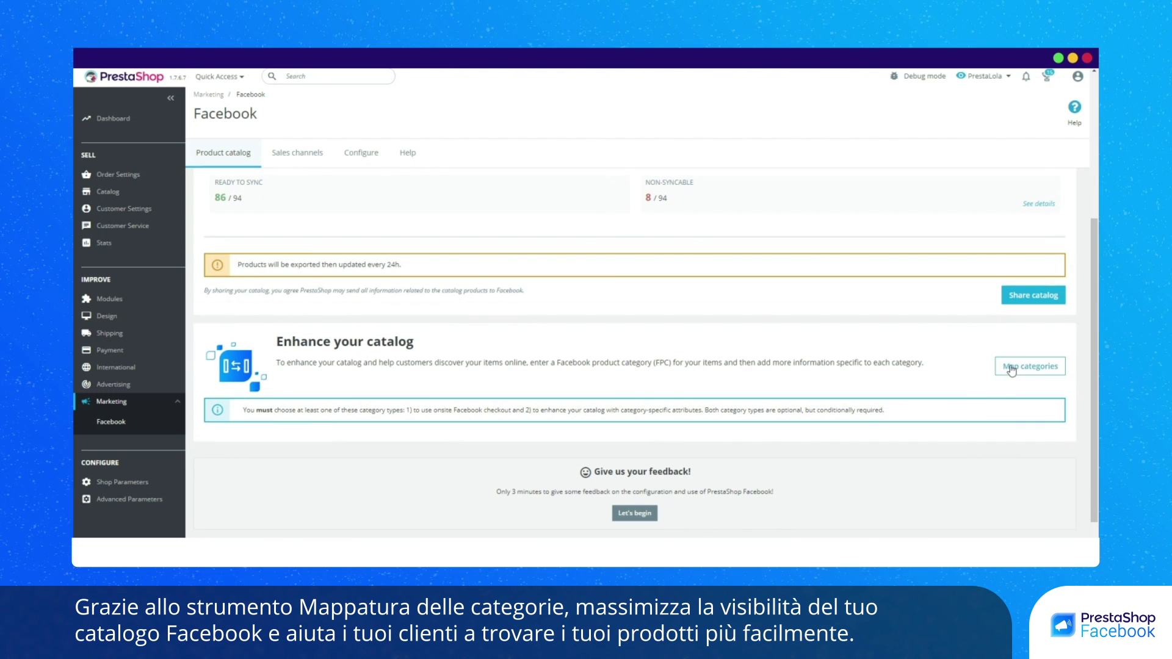
Step: Map Femmes to Google category Apparel & Accessories, subcategory Clothing, then view the saved mapping
left_click(1011, 367)
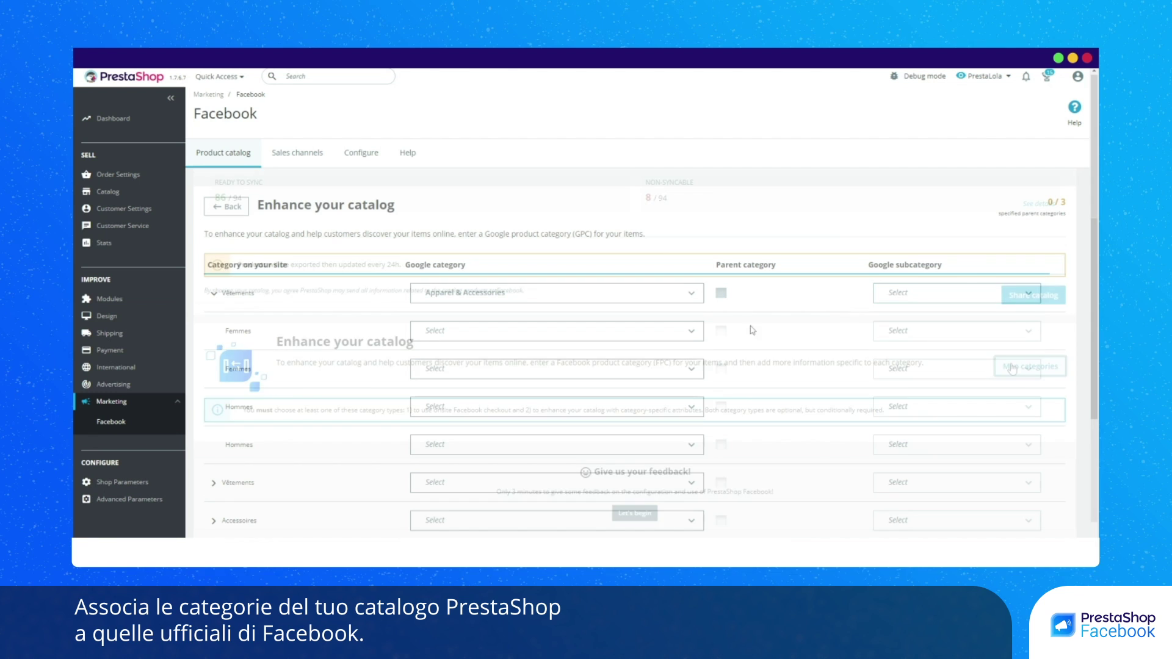
left_click(701, 343)
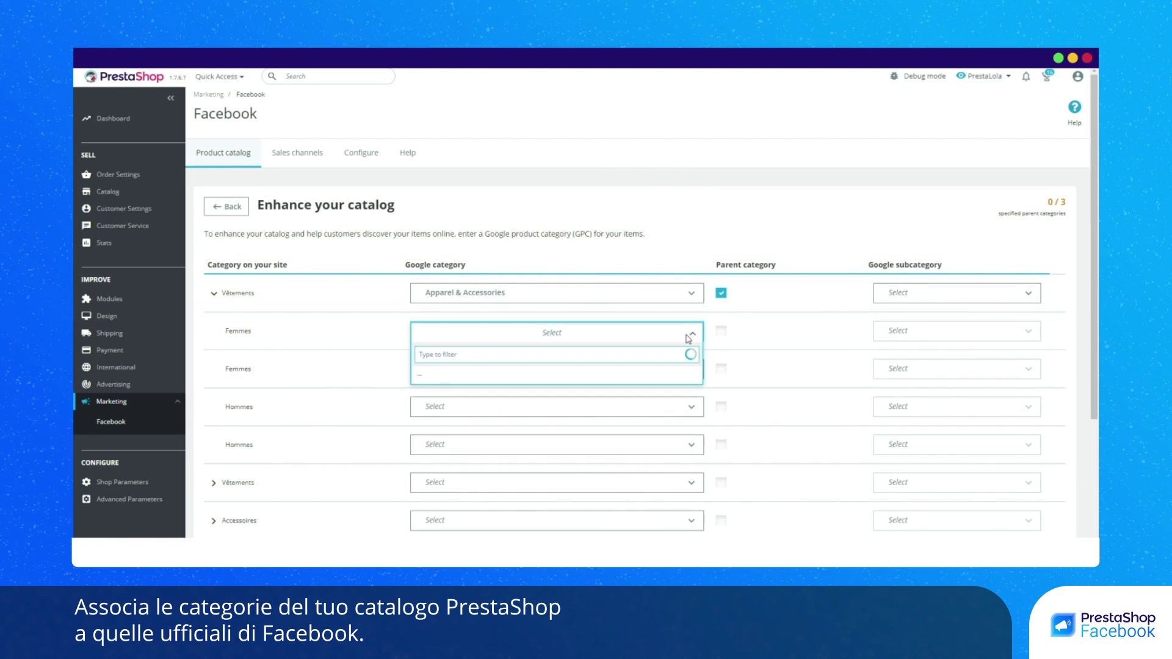
left_click(566, 398)
left_click(903, 345)
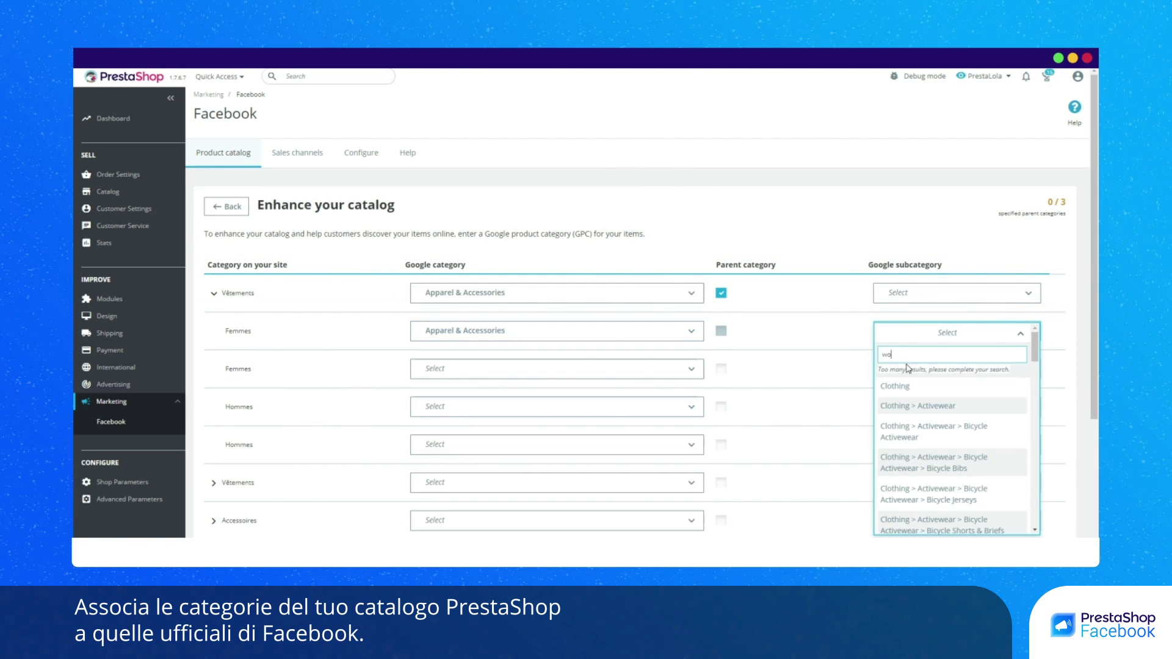
left_click(870, 349)
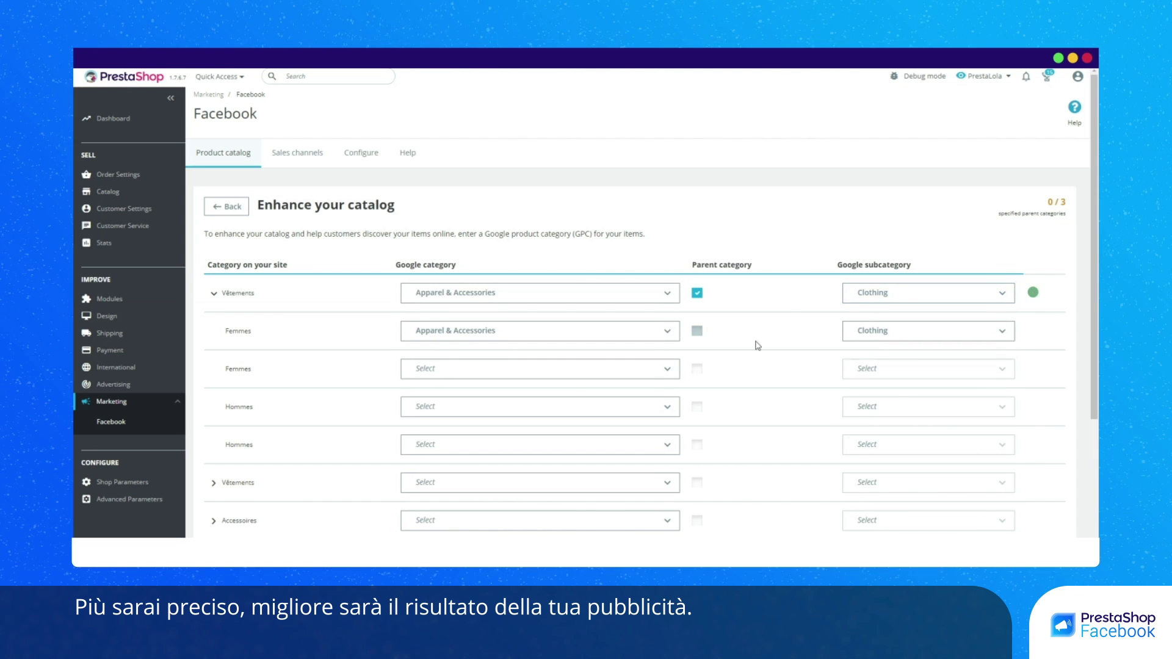
left_click(230, 209)
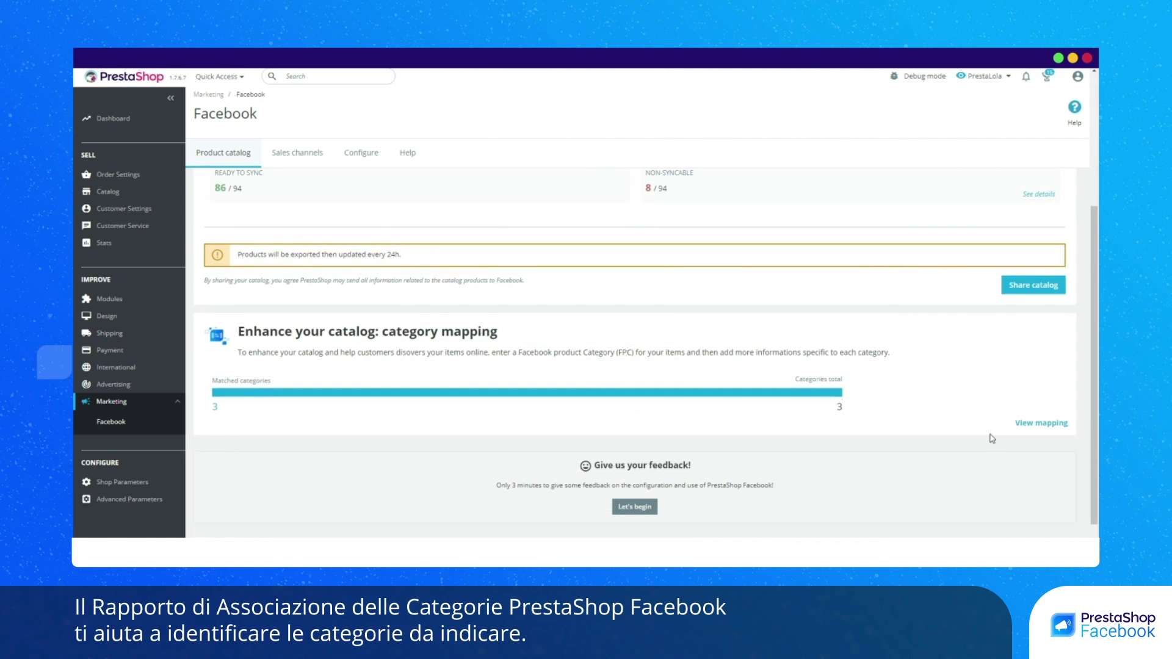
left_click(1026, 426)
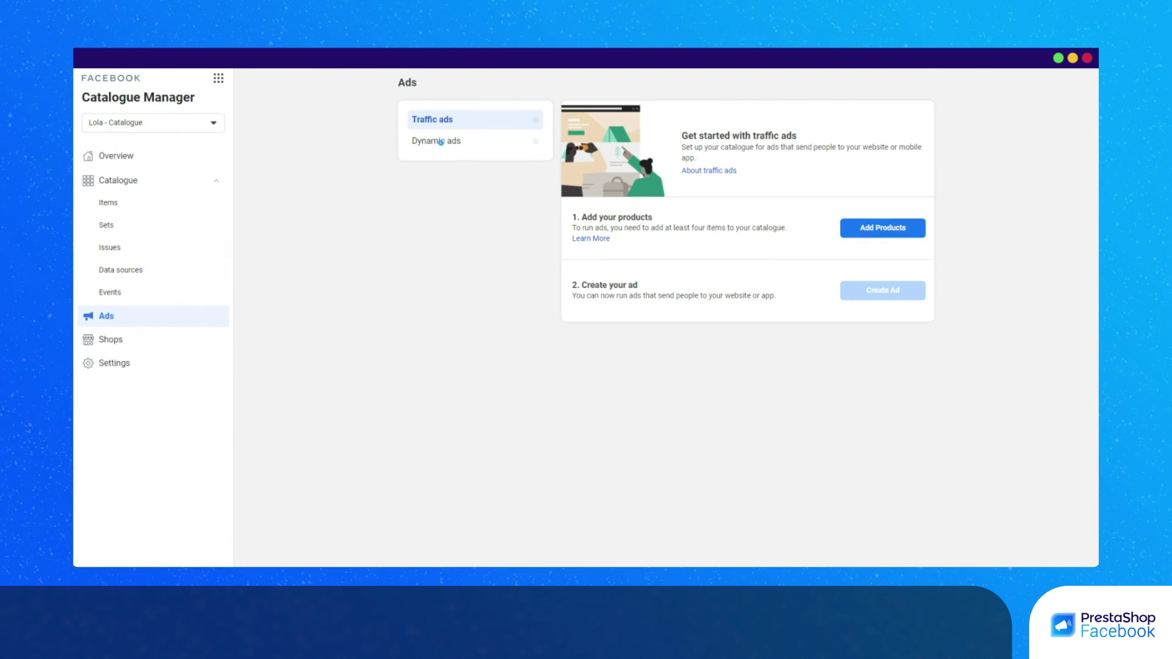
Step: Show the catalogue's Dynamic ads setup steps, then scroll to the Store facebook pixel card
left_click(440, 142)
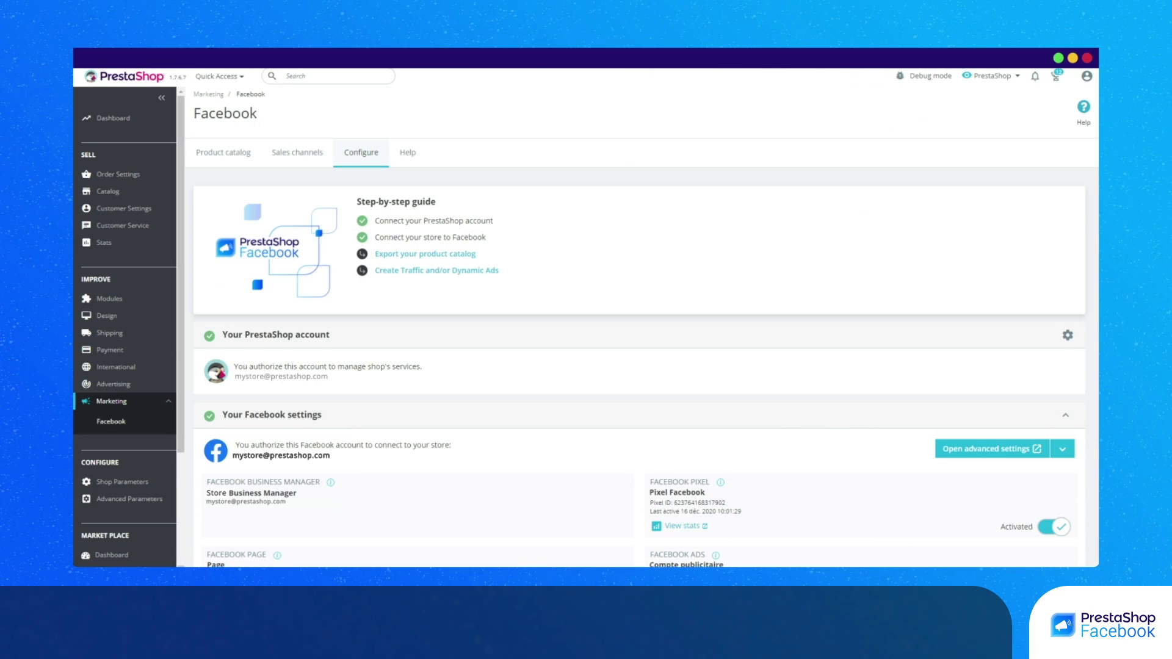
scroll(640, 317, "down", 5)
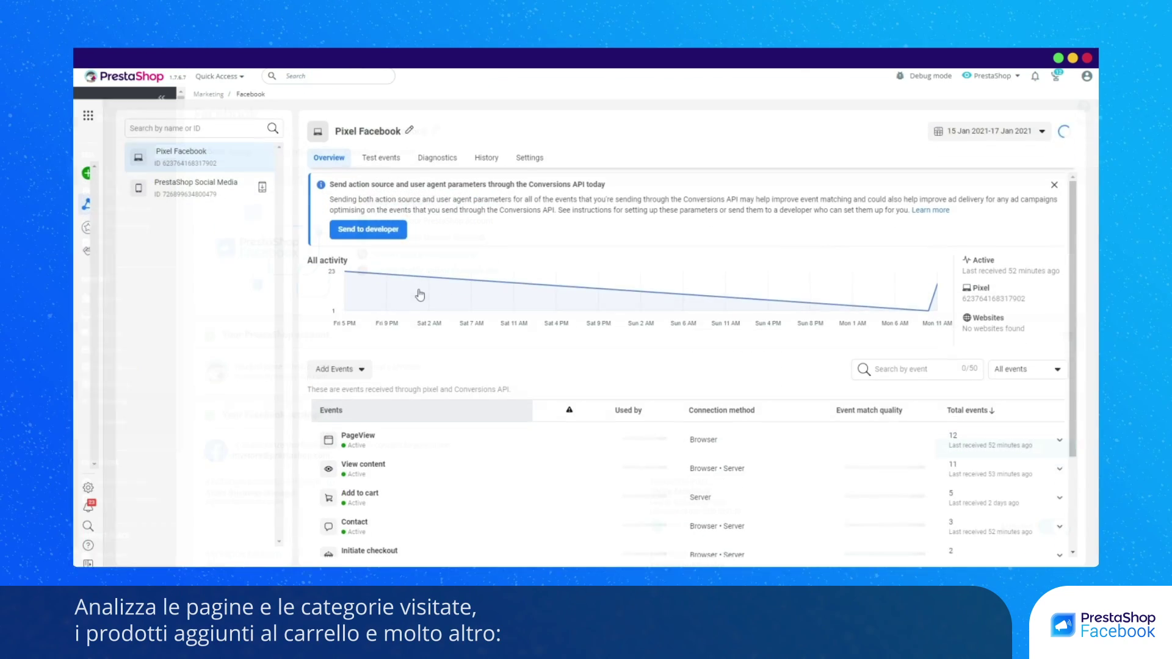
Step: Expand and collapse the PageView and View content event details, then show the Sales channels add-ons
scroll(427, 306, "down", 5)
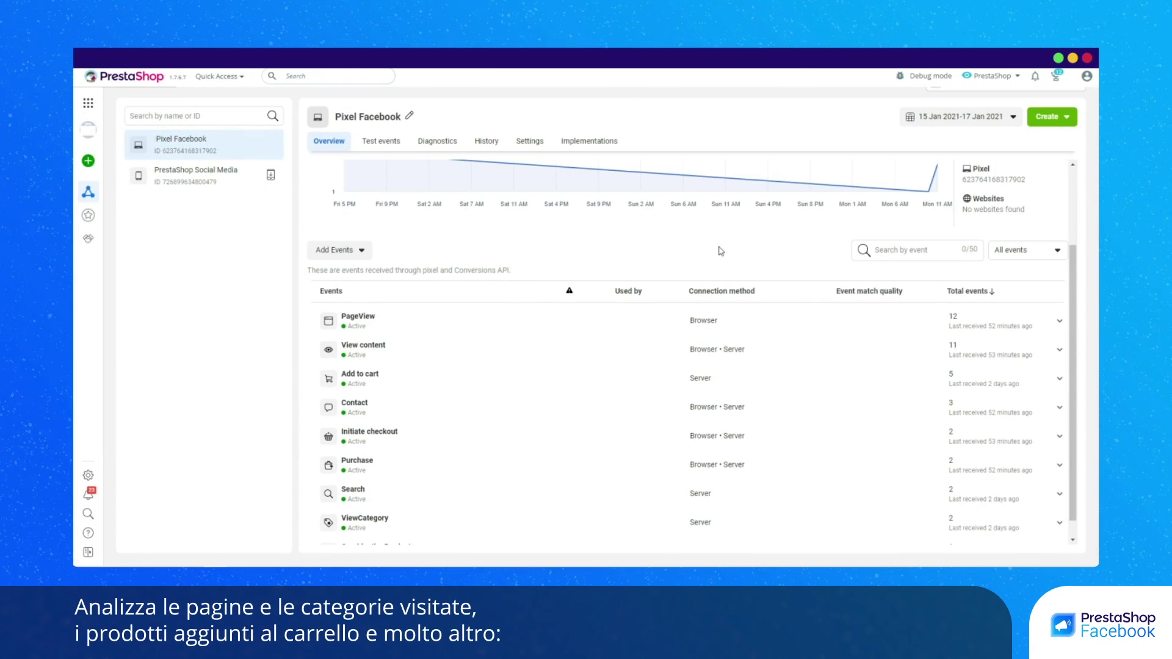
scroll(476, 256, "down", 1)
left_click(477, 307)
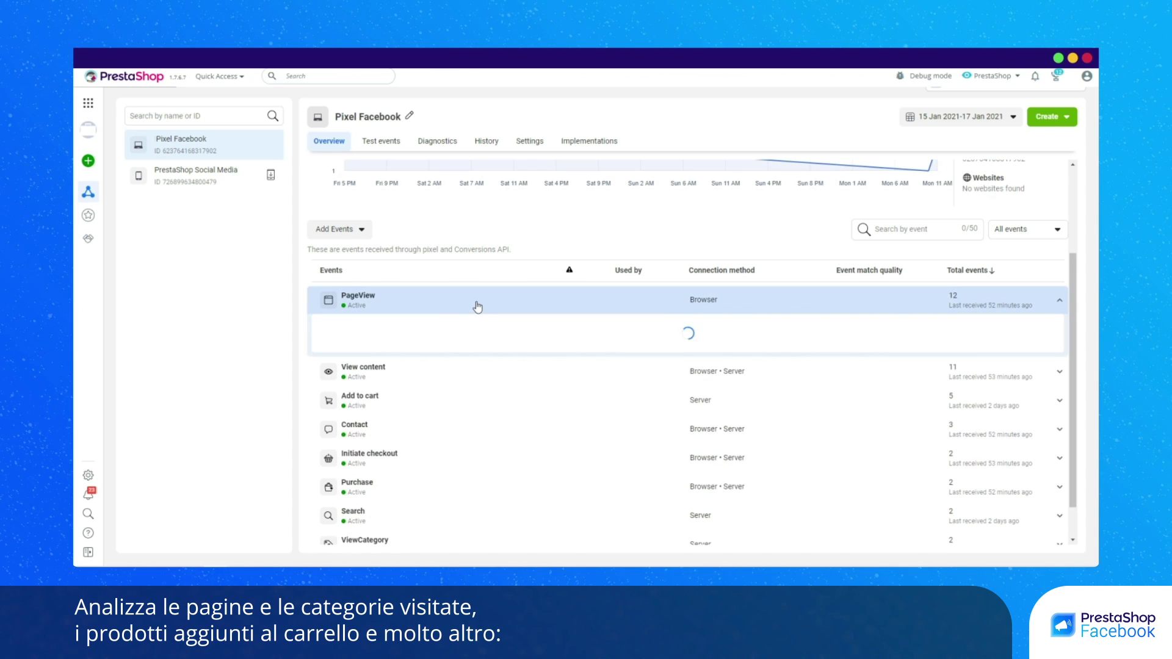
left_click(476, 305)
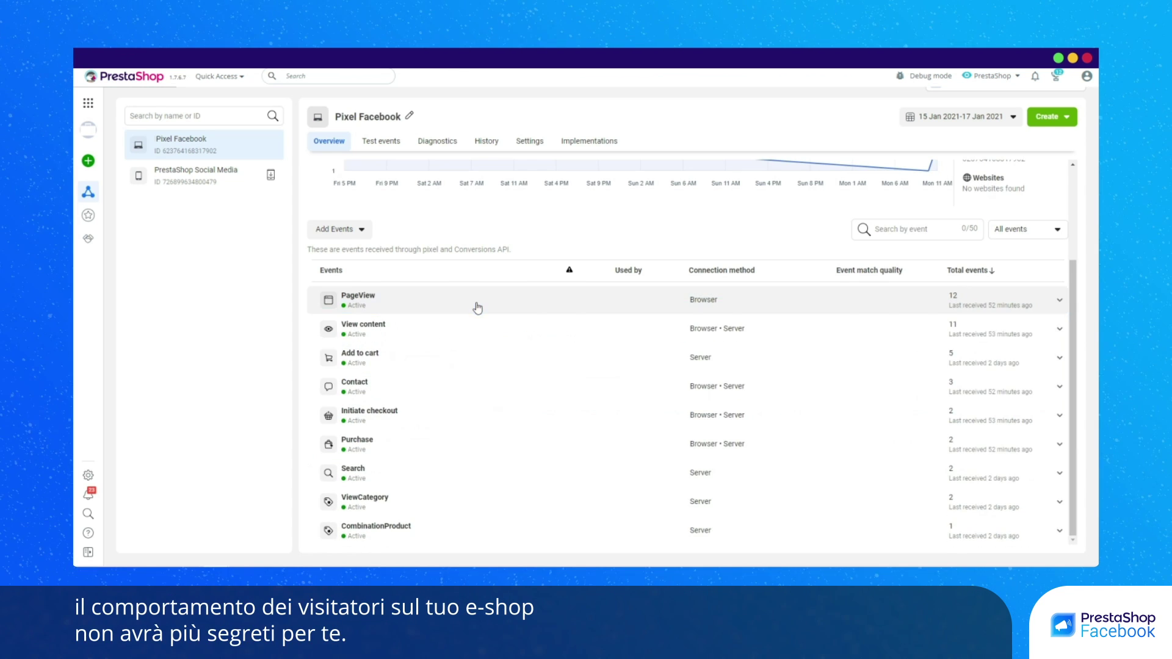
left_click(460, 331)
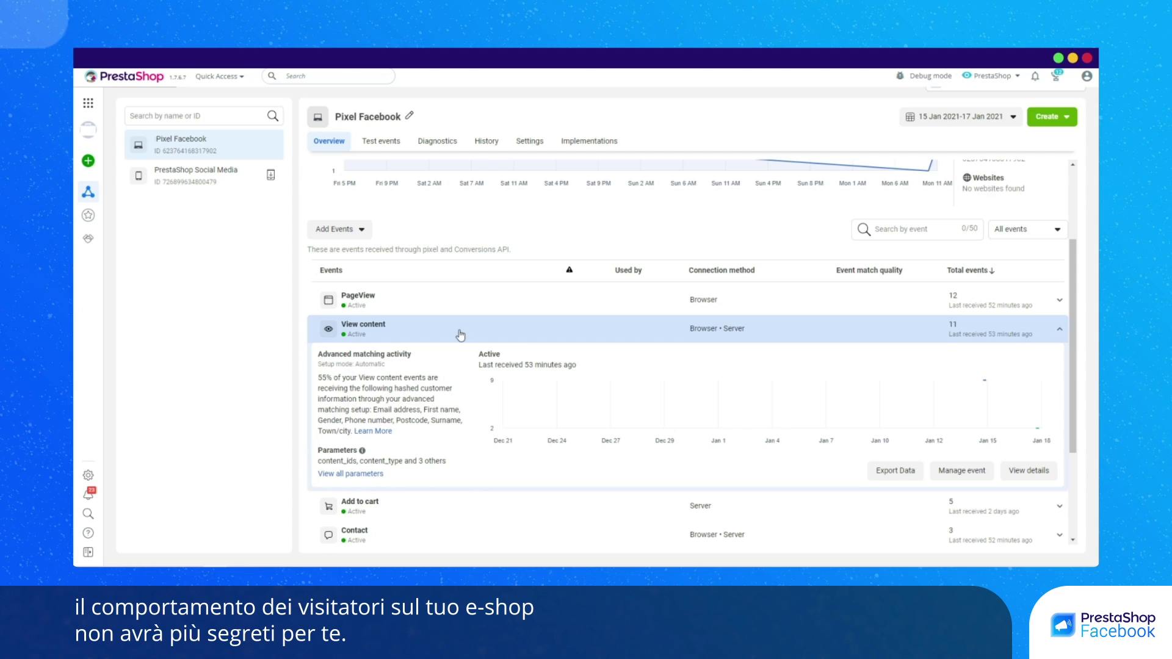
left_click(460, 335)
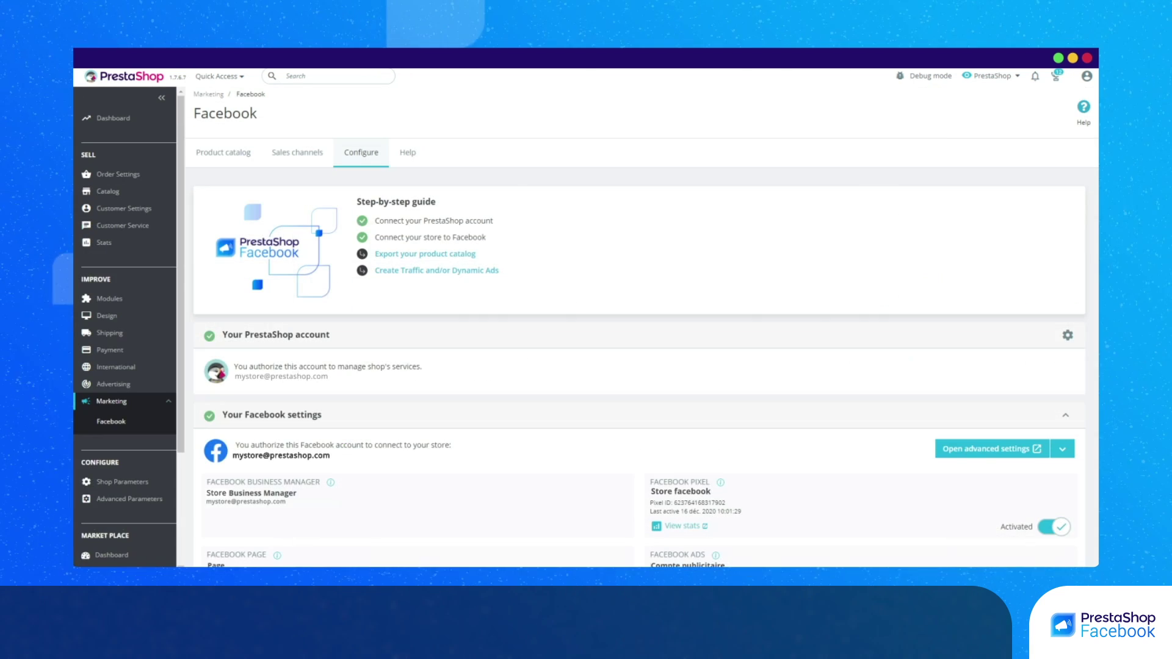
left_click(298, 152)
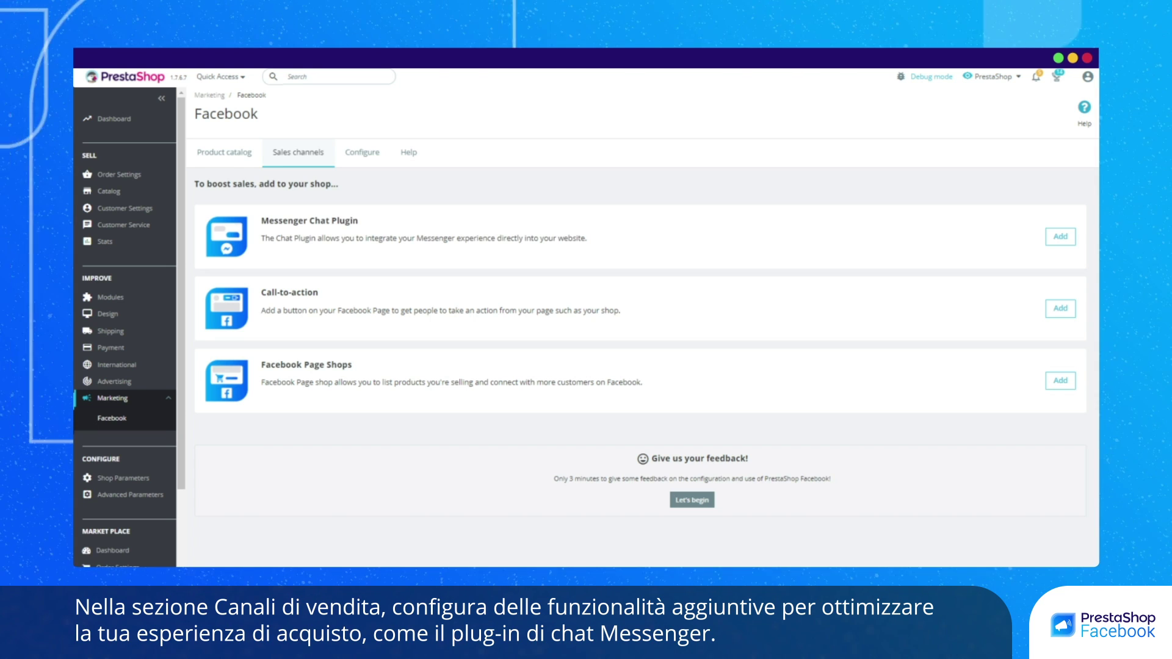
Step: Add the Messenger Chat Plugin through the Facebook dialog, then toggle it to Disabled
left_click(1060, 236)
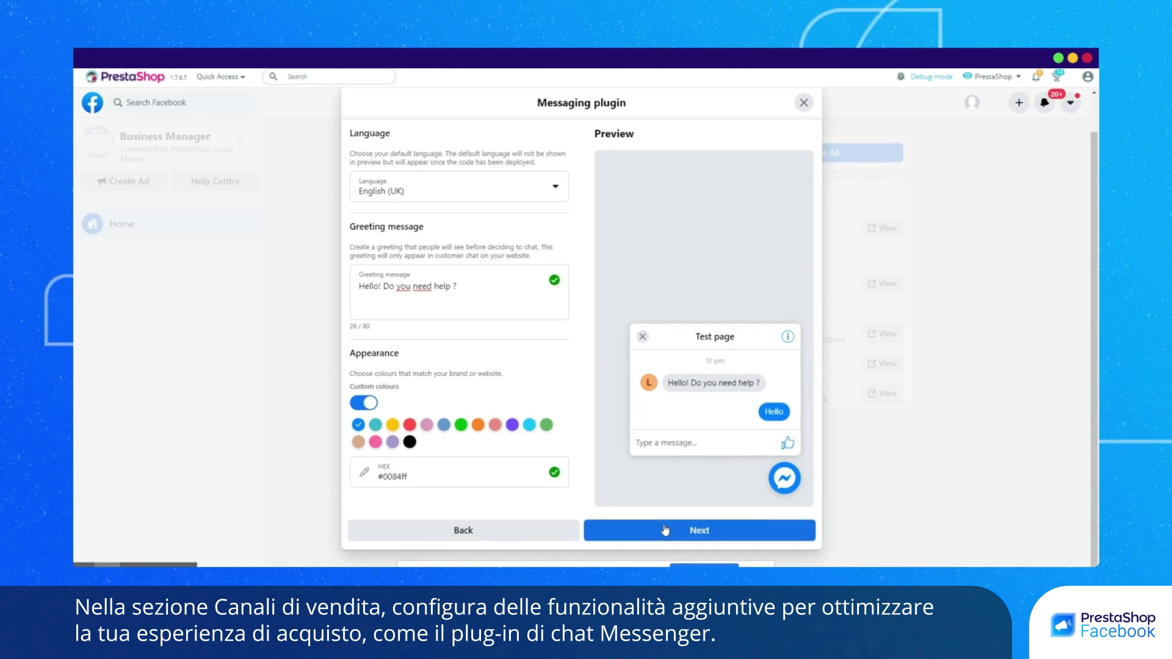
left_click(665, 530)
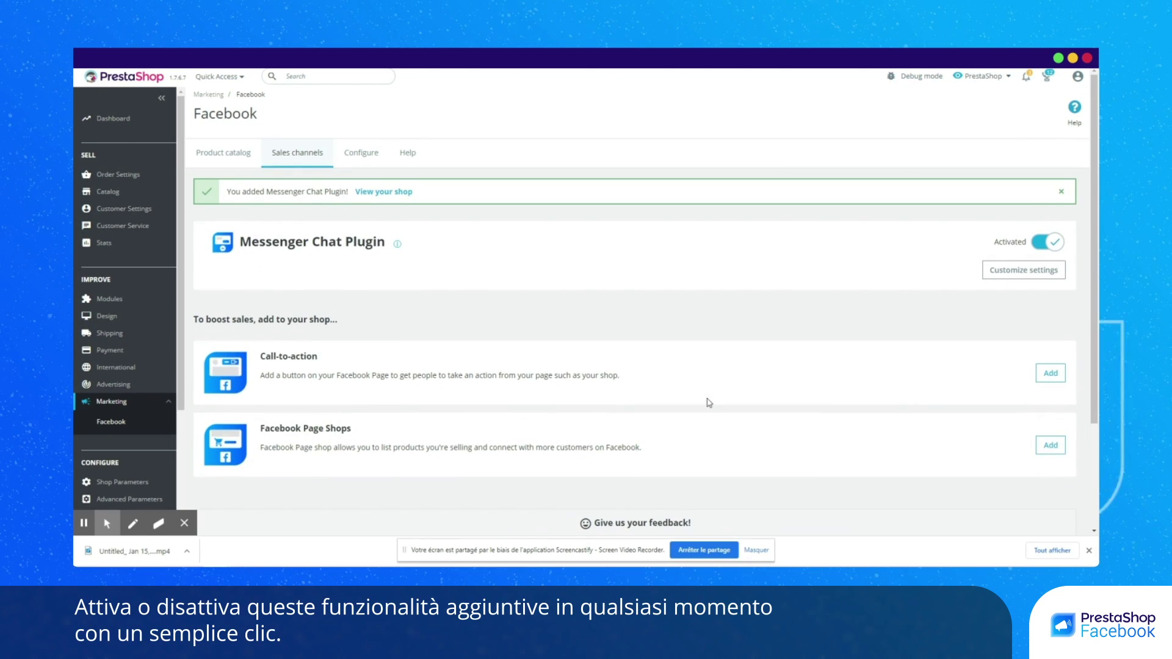
left_click(1049, 242)
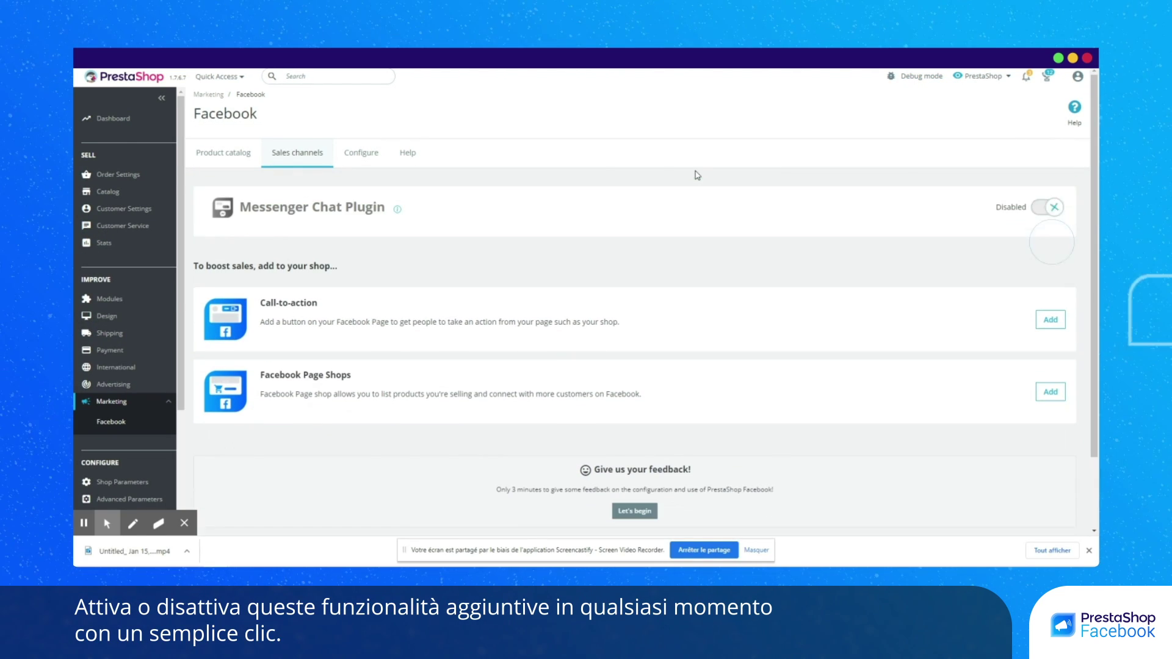